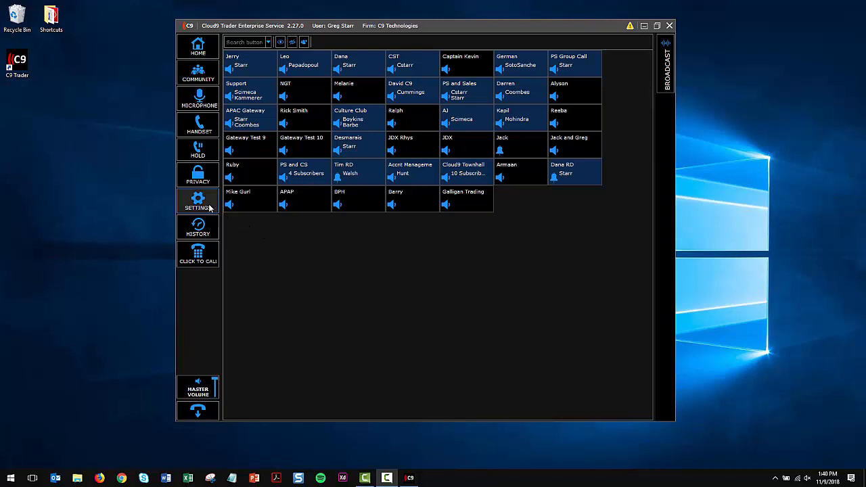
Open the settings and view the Application options.
click(197, 200)
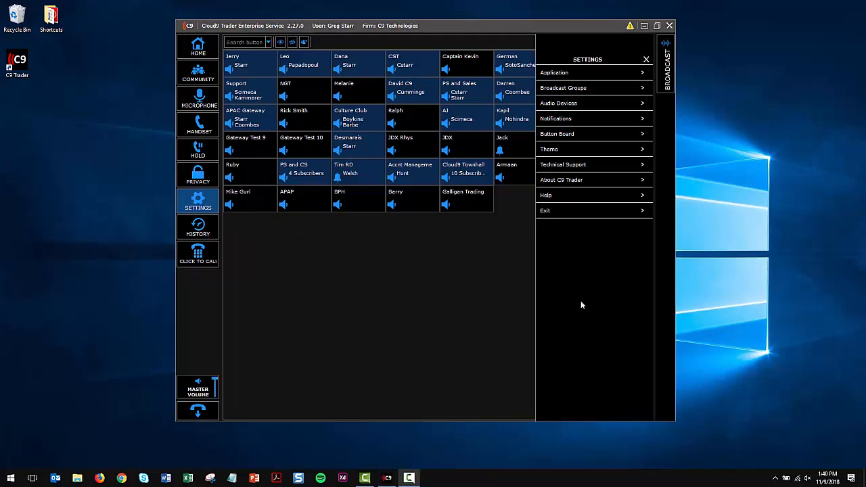
click(582, 75)
Open the Broadcast Groups settings and choose group 1 for editing.
click(599, 91)
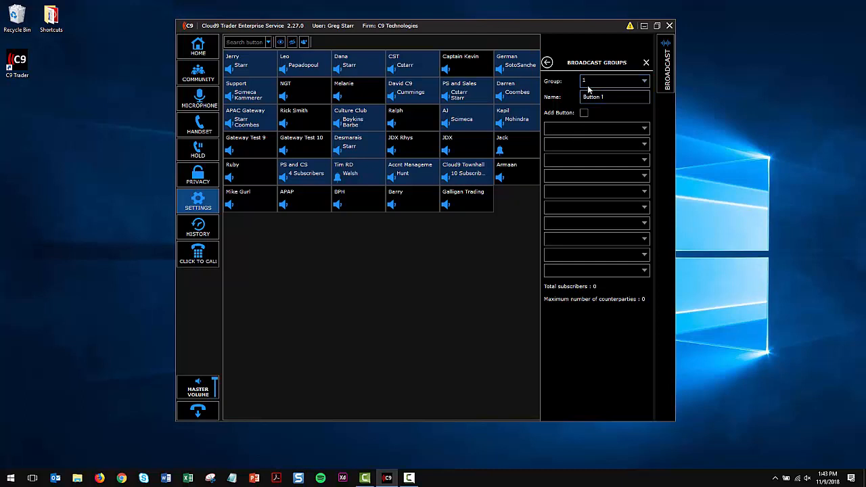
click(589, 86)
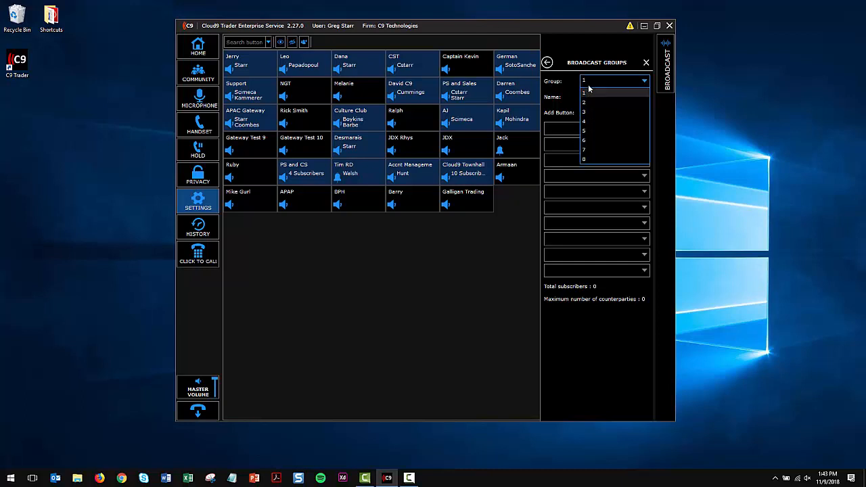
click(590, 91)
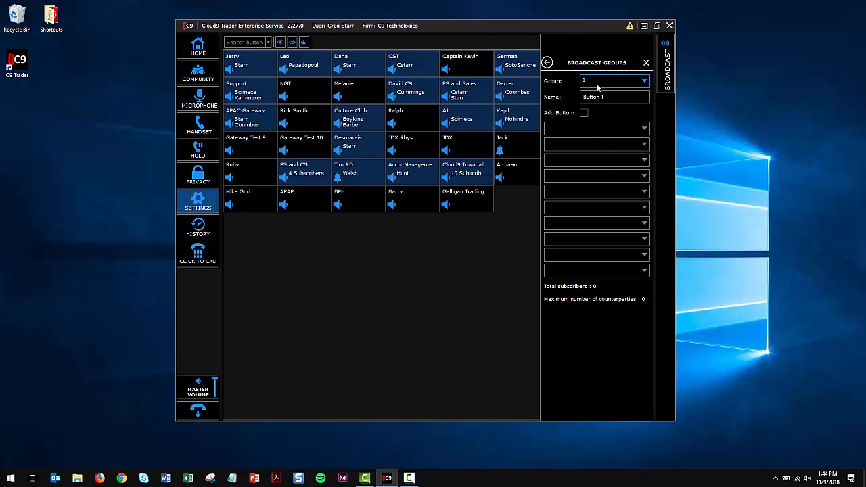
Fill broadcast group 1's first four member slots with the first four connections in the list, ending with CST.
mouse_move(597, 115)
click(586, 129)
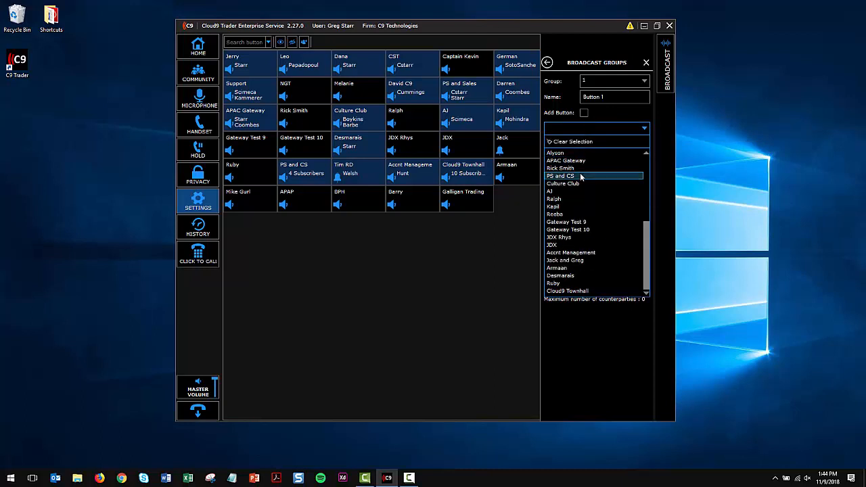
scroll(580, 174, up, 5)
click(569, 154)
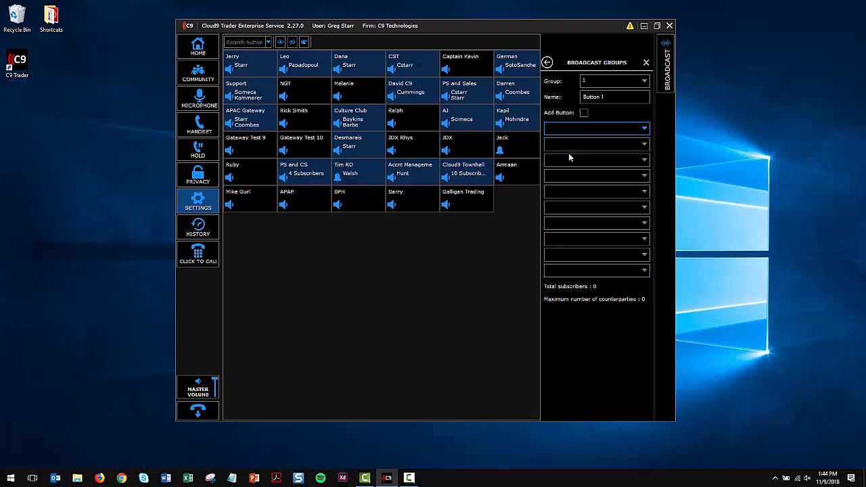
click(567, 144)
scroll(567, 175, up, 5)
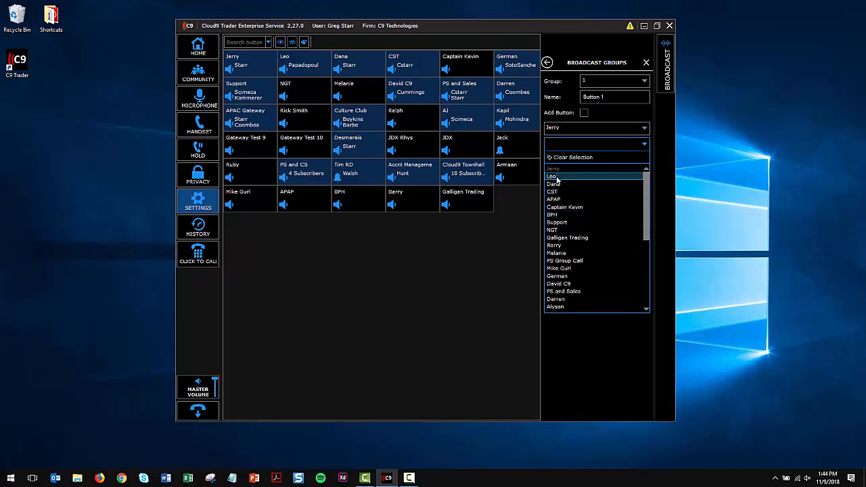
click(556, 178)
click(554, 162)
scroll(569, 261, up, 5)
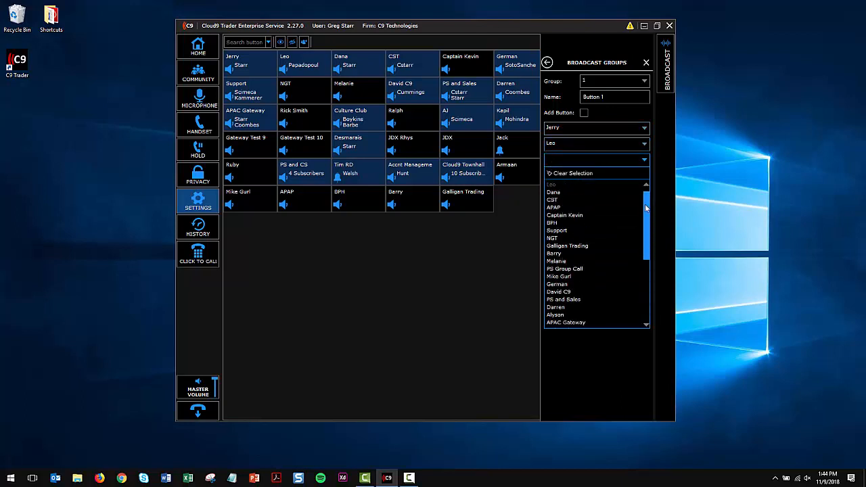
click(565, 199)
click(562, 177)
scroll(646, 216, up, 5)
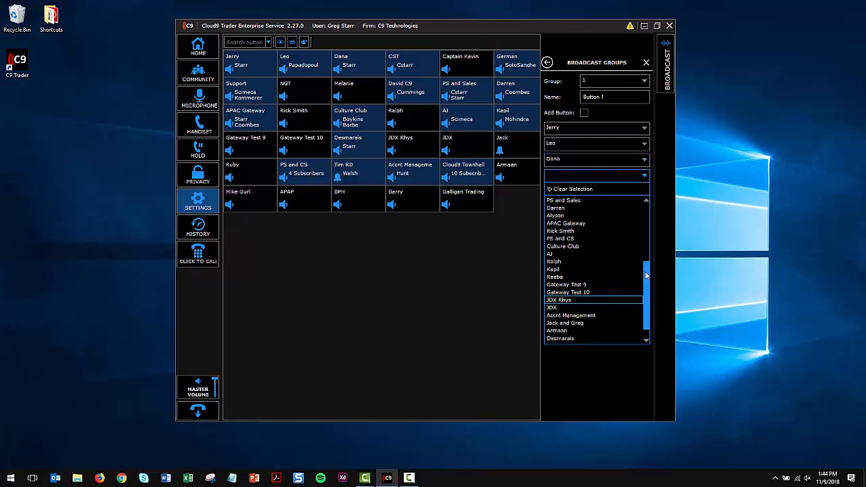
click(553, 224)
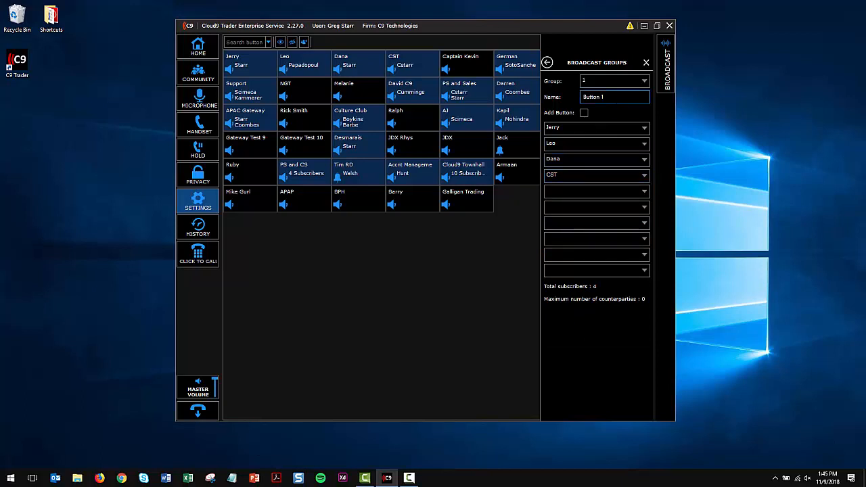
Name broadcast group 1 "Test", enable its button on the board, and leave the group settings.
key(BackSpace)
key(BackSpace)
key(BackSpace)
key(BackSpace)
key(BackSpace)
key(BackSpace)
key(BackSpace)
text(Test)
click(584, 114)
click(647, 65)
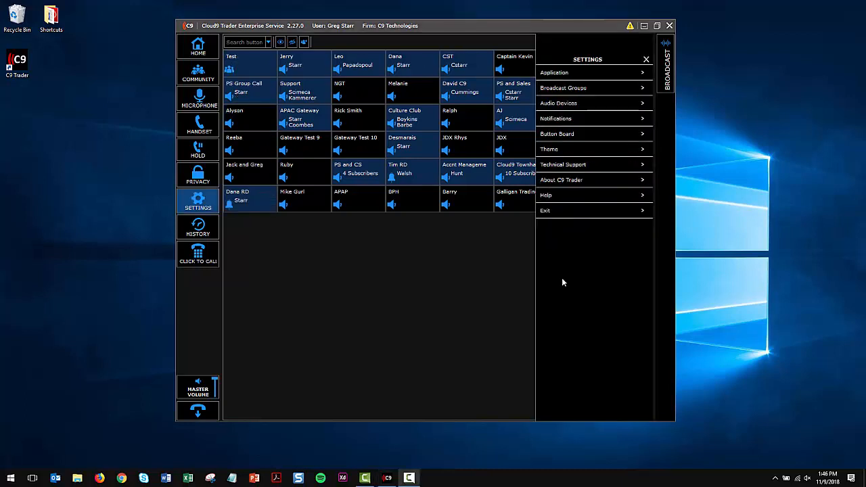
Review the Audio Devices settings and the ring and popup options under Notifications.
click(558, 104)
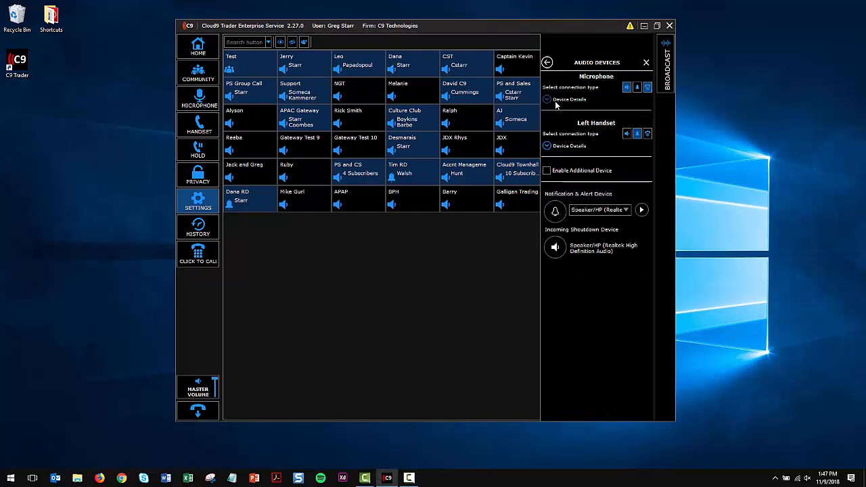
click(547, 63)
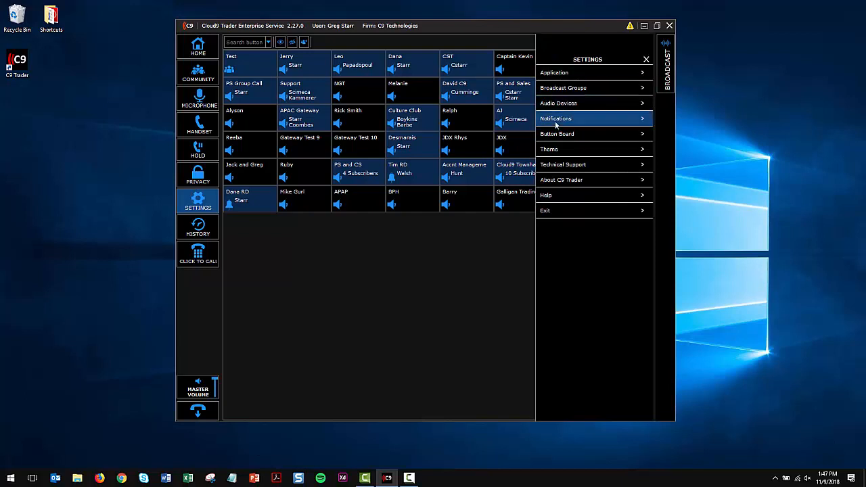
click(556, 121)
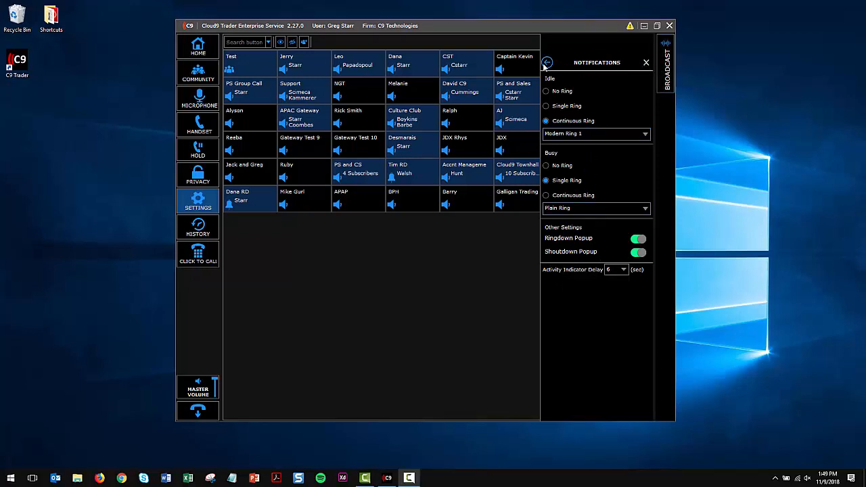
click(547, 62)
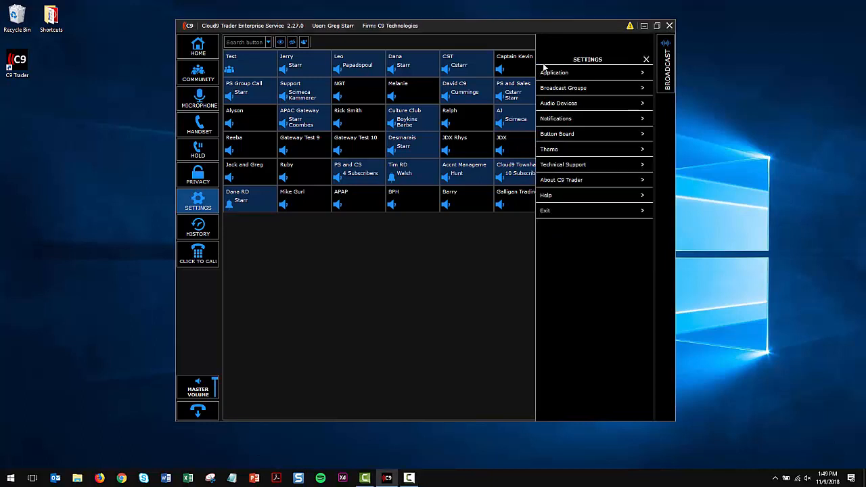
Preview the Classic theme, return to Dark with the Deep Sky Blue accent color, and leave the theme settings.
click(567, 150)
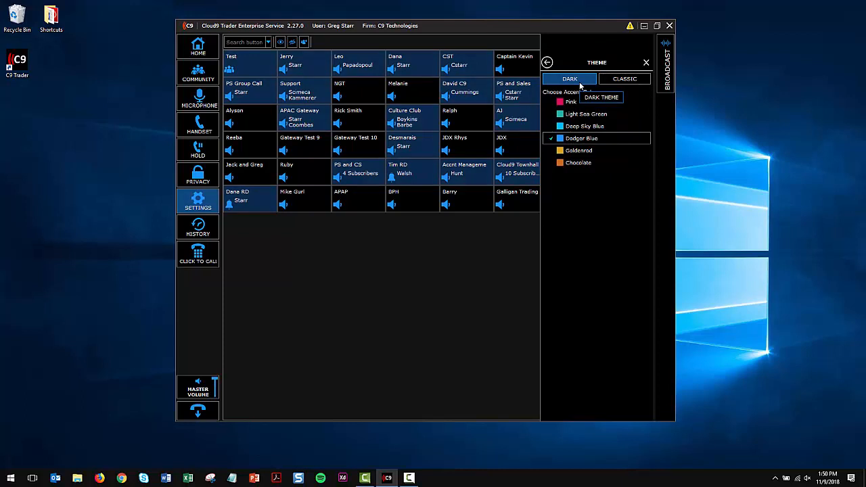
click(624, 80)
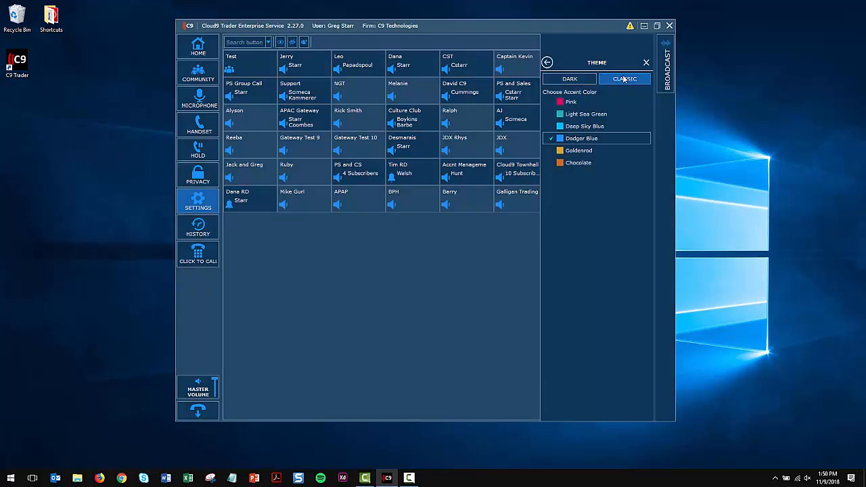
click(583, 79)
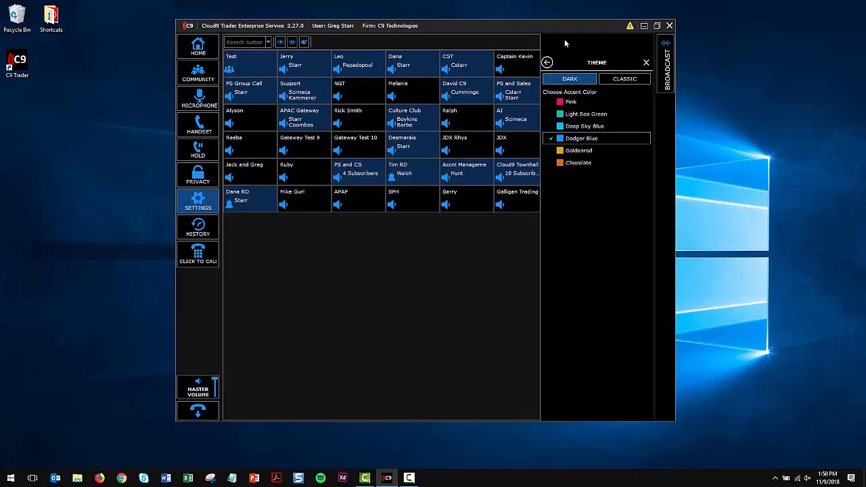
click(547, 62)
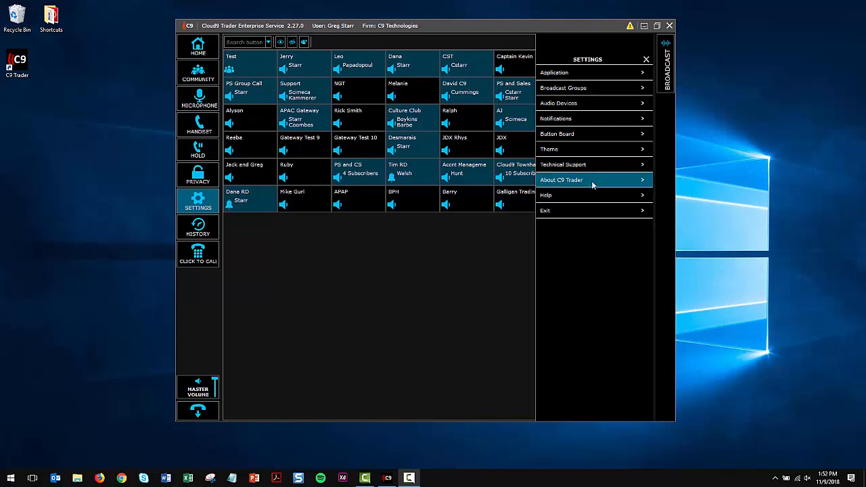
View the version and licensing details in About C9 Trader and return to the settings list.
click(592, 183)
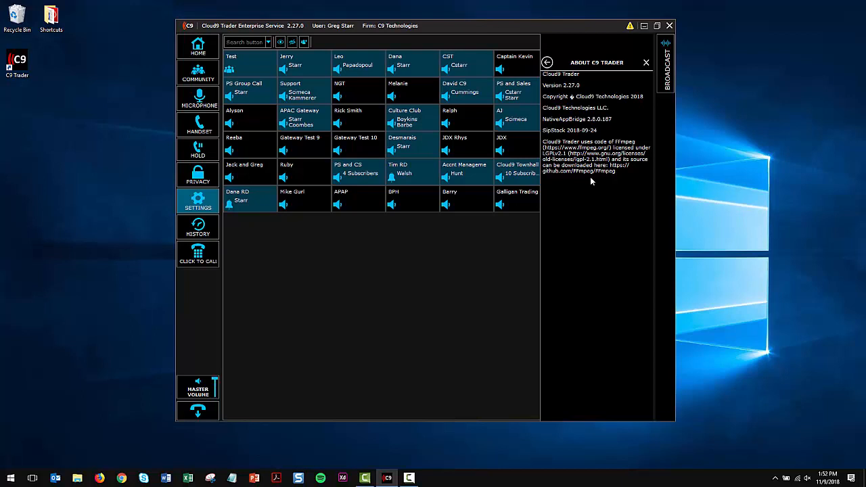
click(548, 62)
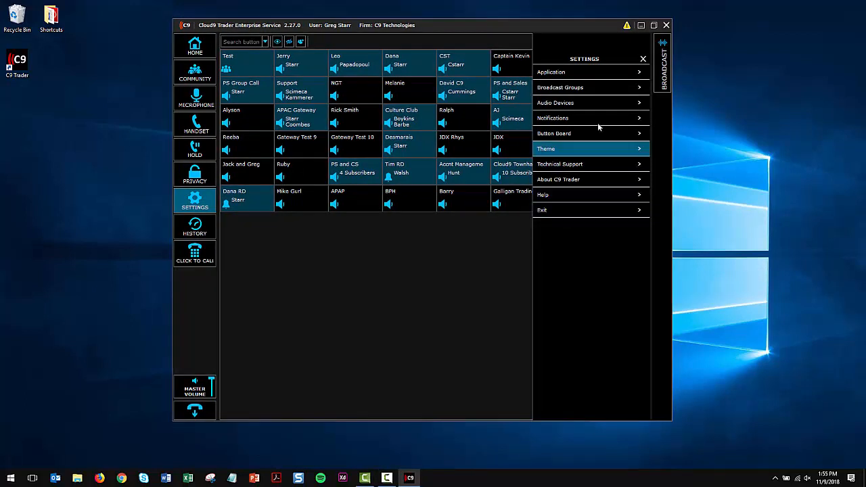
Close the C9 Trader window and reopen it from the Windows system tray.
click(666, 25)
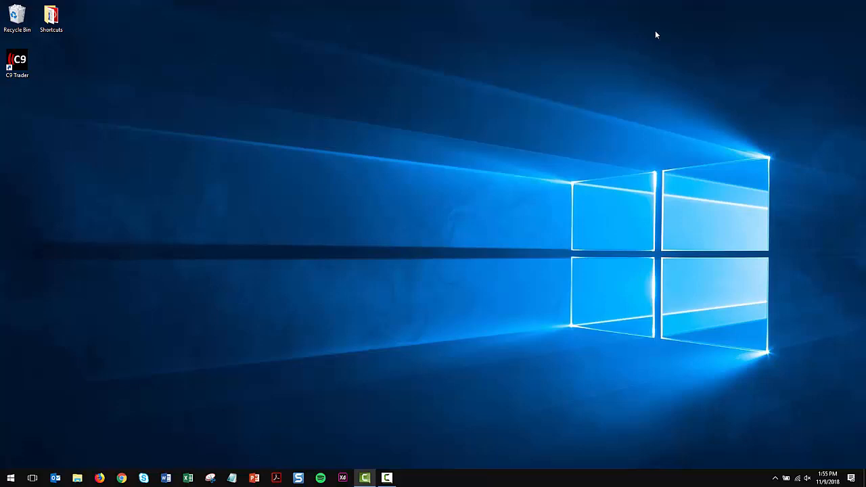
click(776, 479)
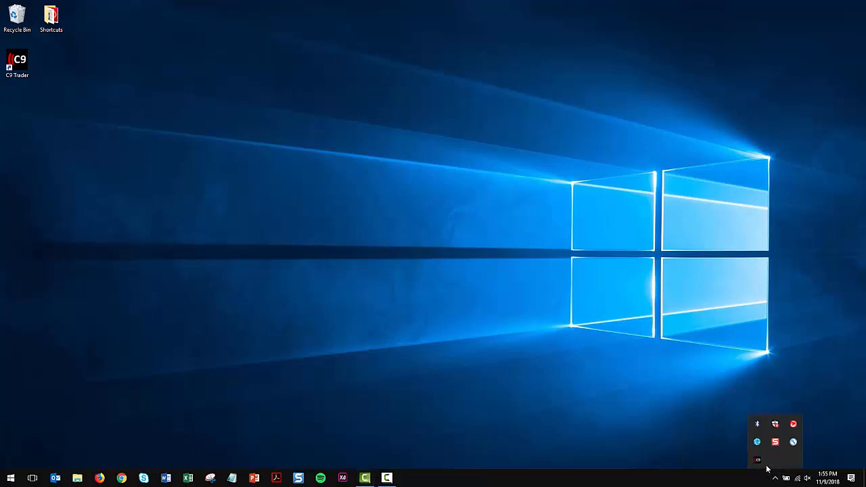
right_click(759, 463)
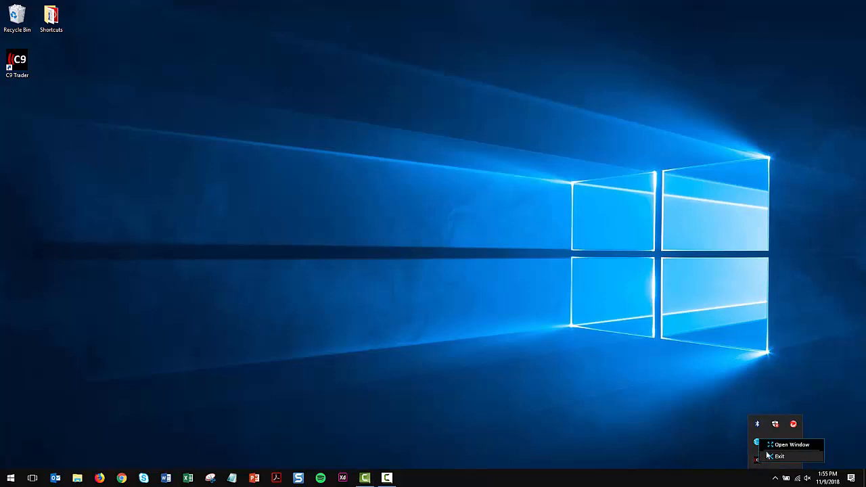
click(775, 445)
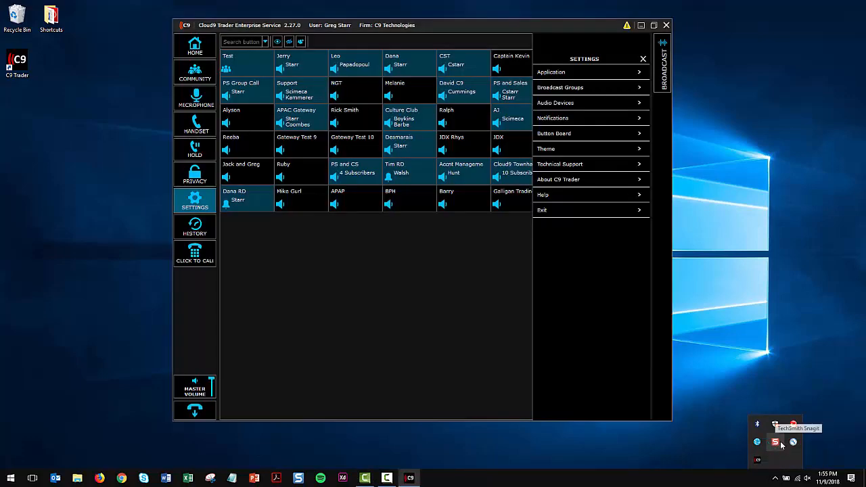